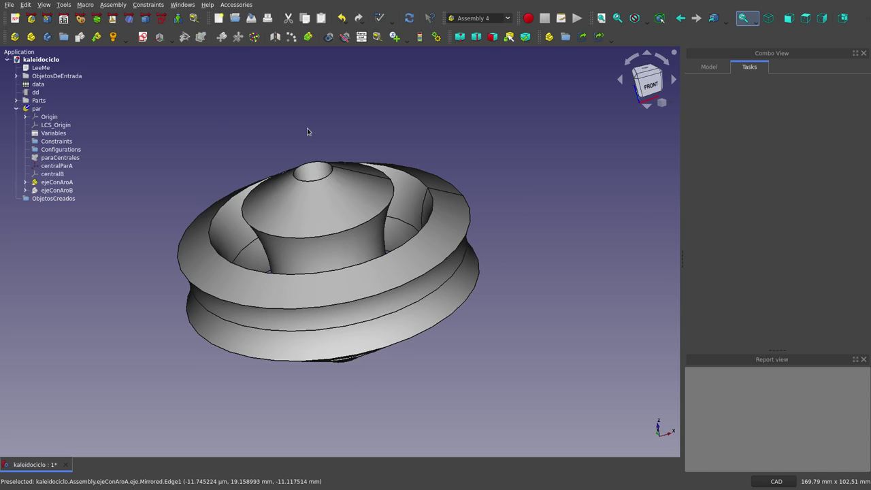
Unhide the ejeConAroB part and orbit to see how the two rings interlock.
mouse_move(325, 184)
middle_mouse_down()
mouse_move(318, 157)
mouse_move(366, 153)
middle_mouse_up()
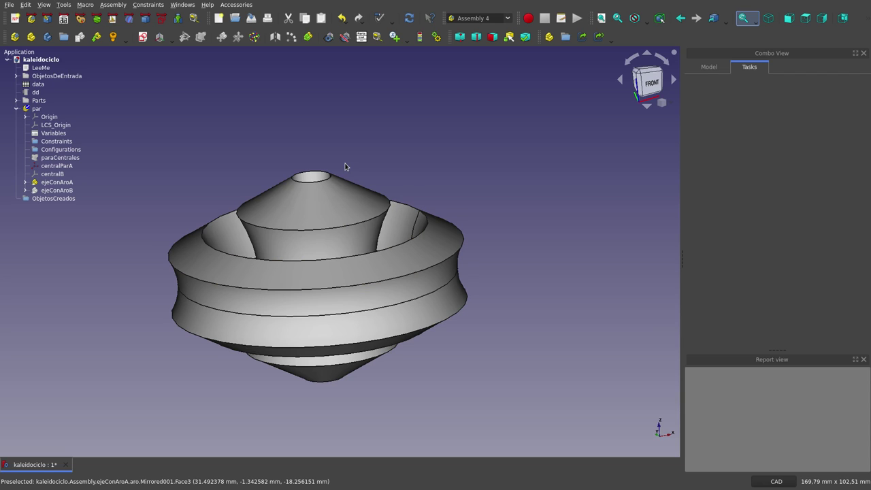
middle_click_drag(359, 121, 357, 127)
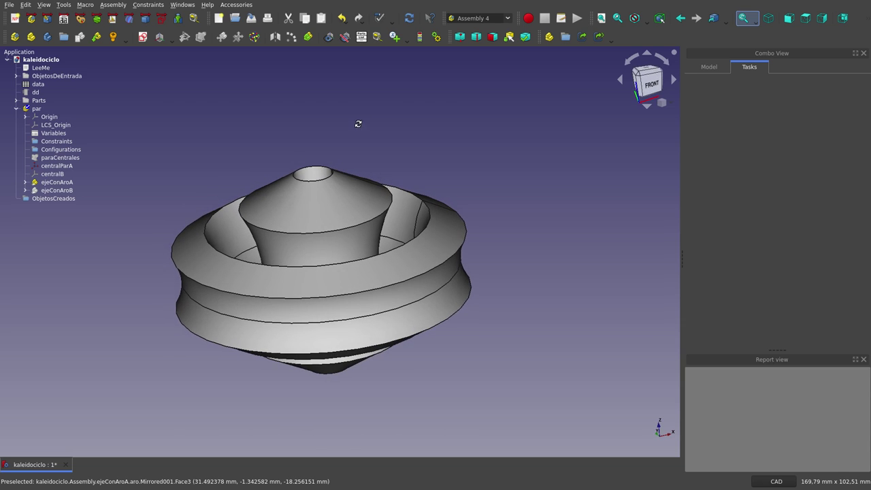
left_click(67, 192)
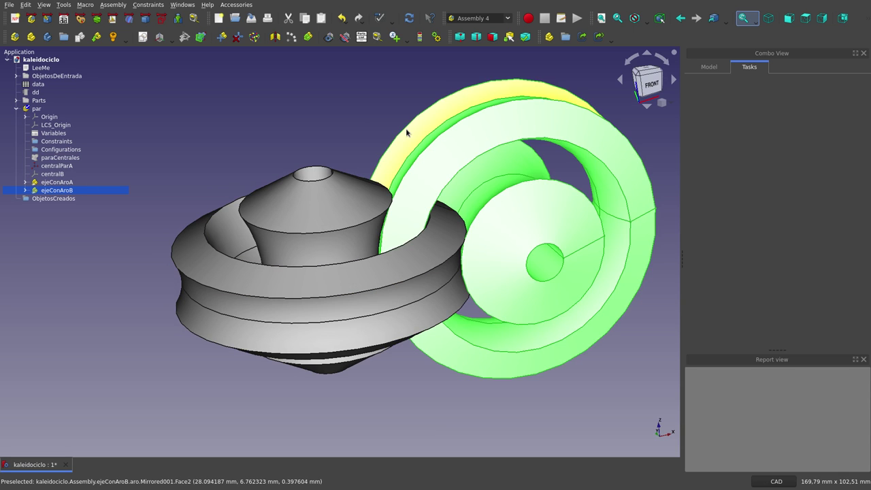
key("space")
left_click(391, 83)
middle_click_drag(392, 83, 354, 119)
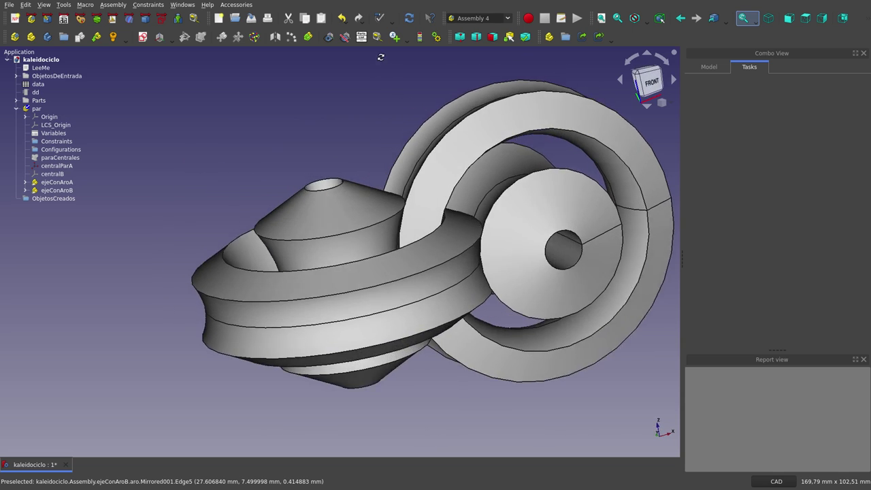
scroll(354, 120, "down", 2)
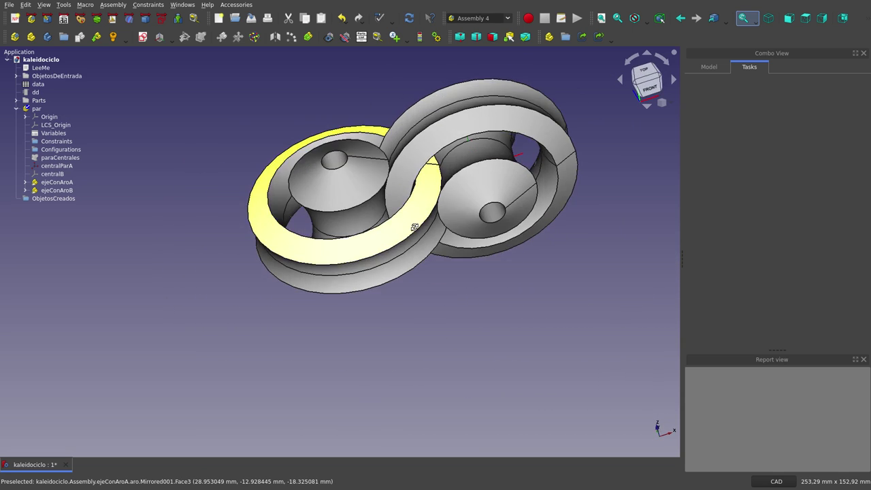
middle_click_drag(371, 143, 219, 178)
Inspect the centralParA reference and ejeConAroA's central LCS, then orbit back to the front.
left_click(74, 165)
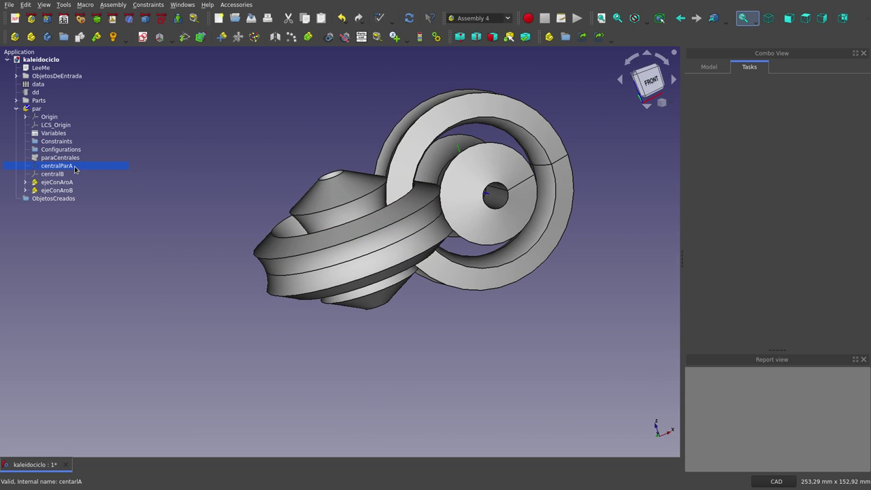
scroll(266, 243, "down", 2)
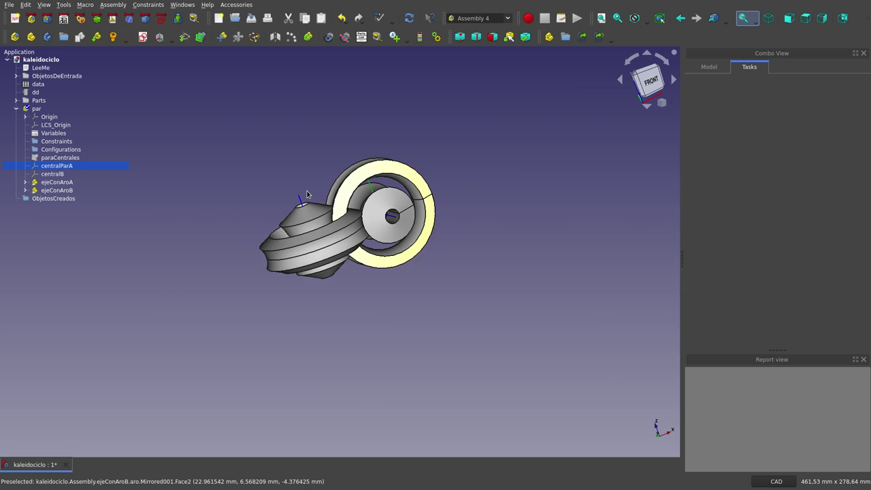
left_click(352, 196)
middle_click_drag(352, 197, 351, 260)
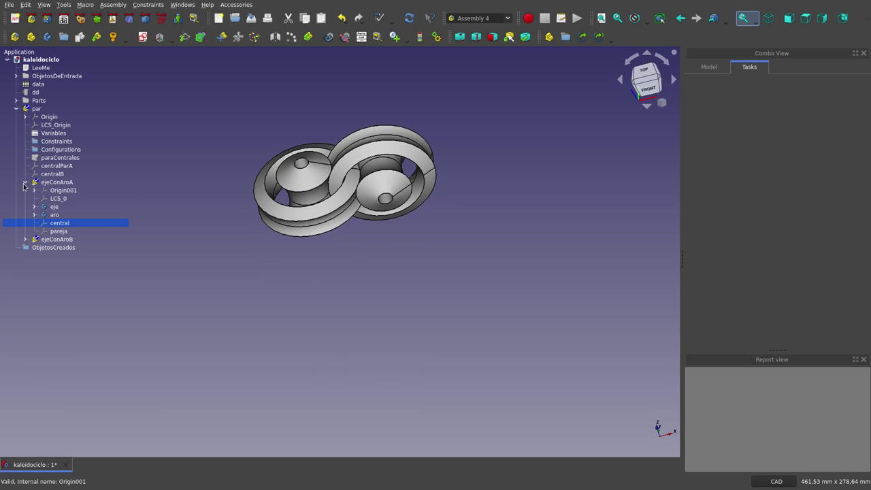
left_click(296, 269)
middle_click_drag(296, 270, 317, 184)
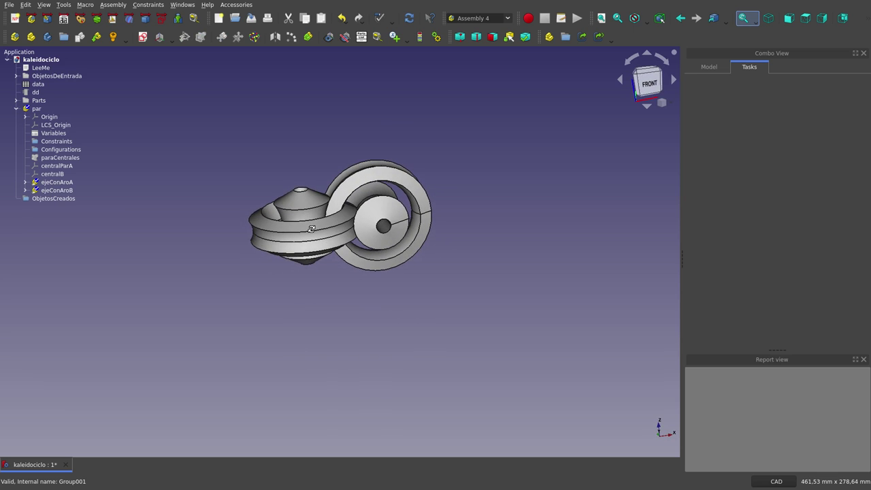
scroll(318, 184, "up", 2)
Highlight the MasterTriangulo triangle sketch in the expanded Parts folder.
scroll(318, 184, "up", 2)
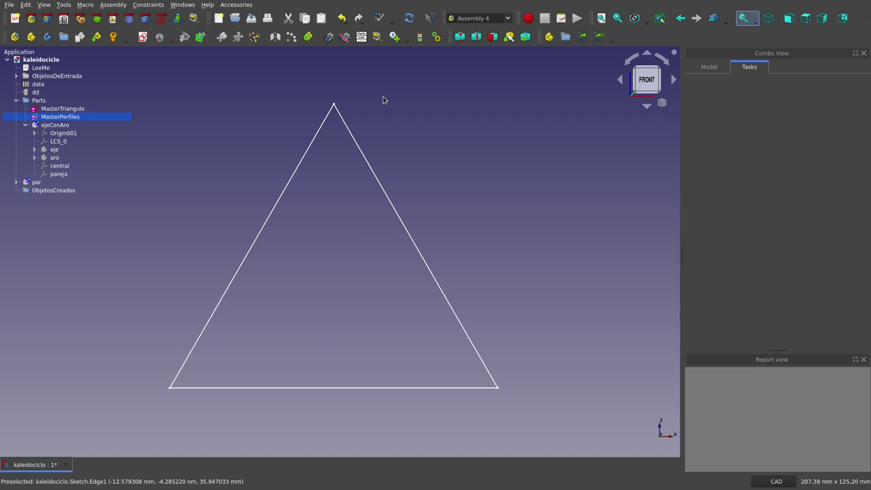
left_click(93, 109)
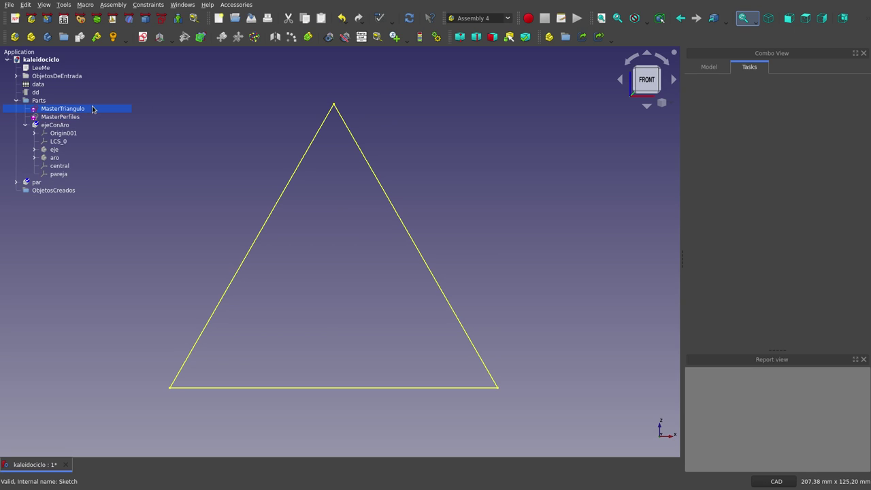
Show the MasterPerfiles sketch and zoom in on the axle and ring profile outlines.
left_click(80, 117)
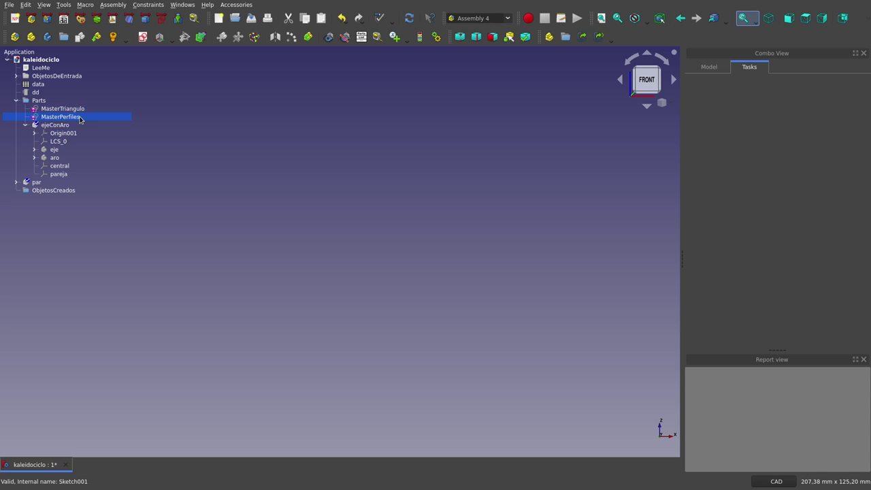
key("space")
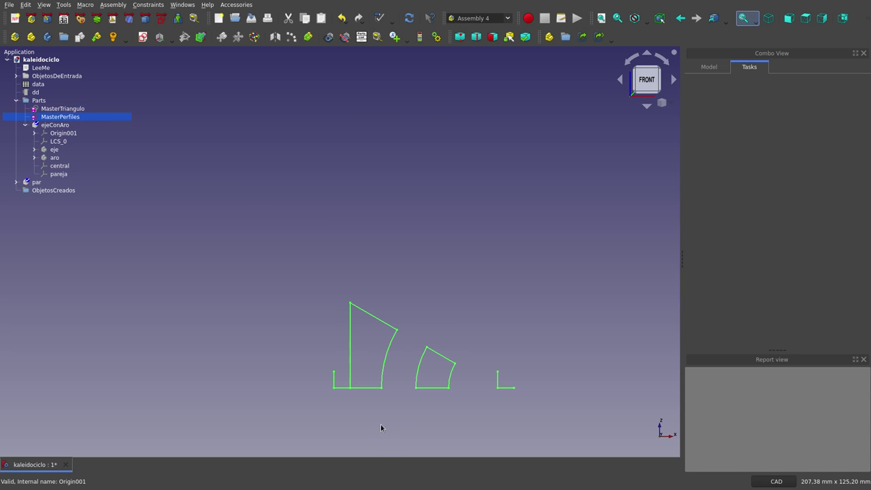
scroll(380, 424, "up", 3)
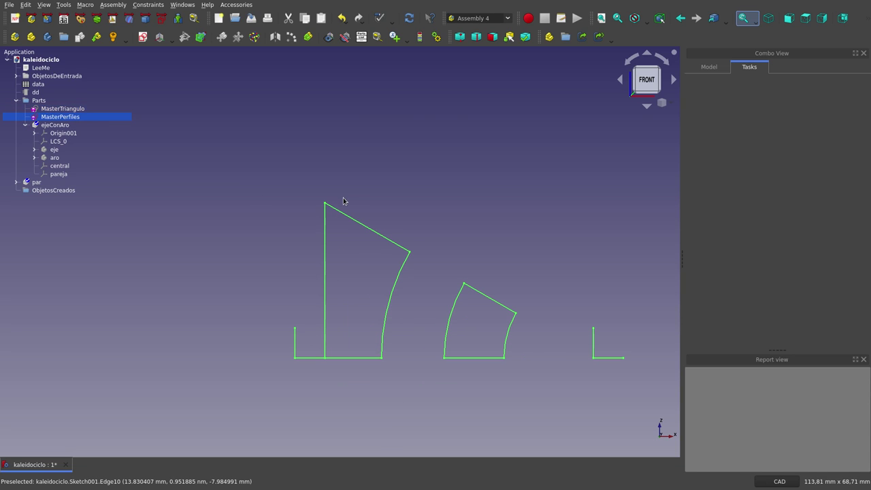
left_click(344, 201)
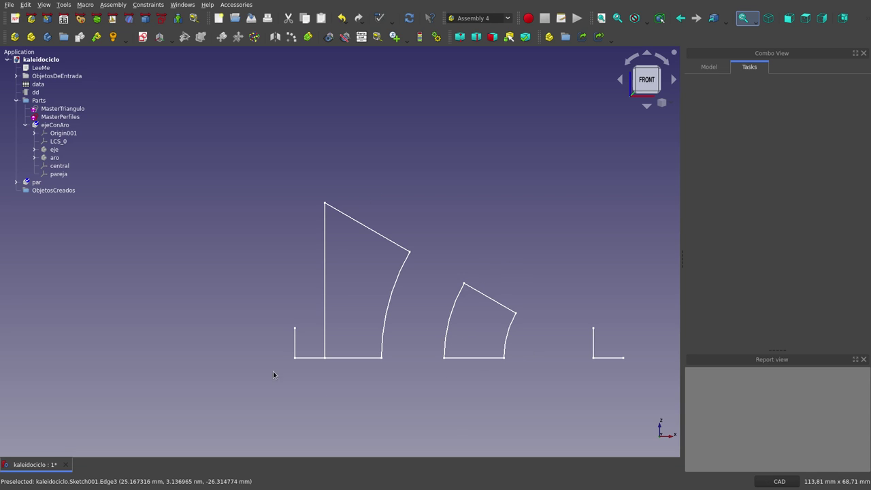
scroll(558, 398, "up", 1)
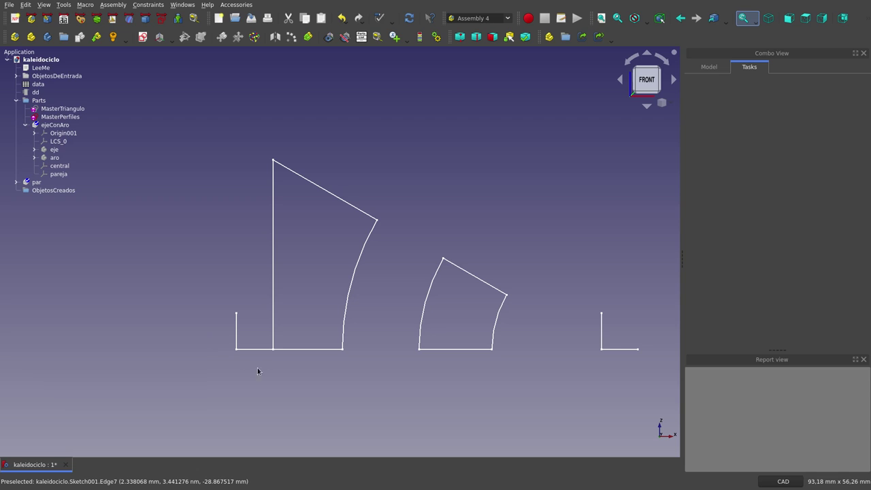
Pick individual edges of the left and right profiles to inspect them.
left_click(237, 332)
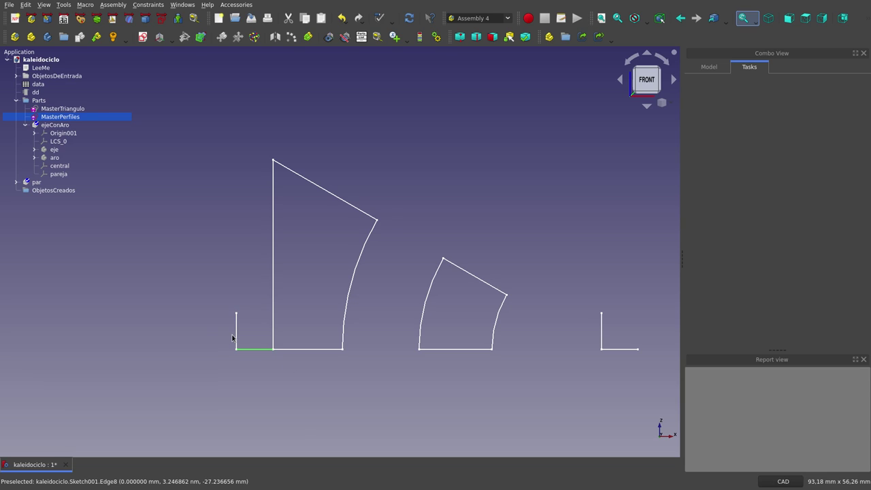
left_click(620, 351)
left_click(602, 337)
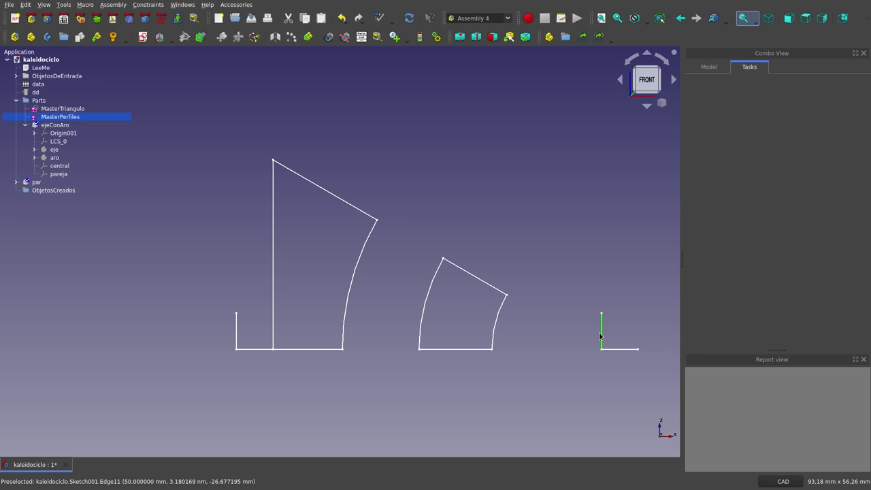
left_click(261, 345)
left_click(253, 349)
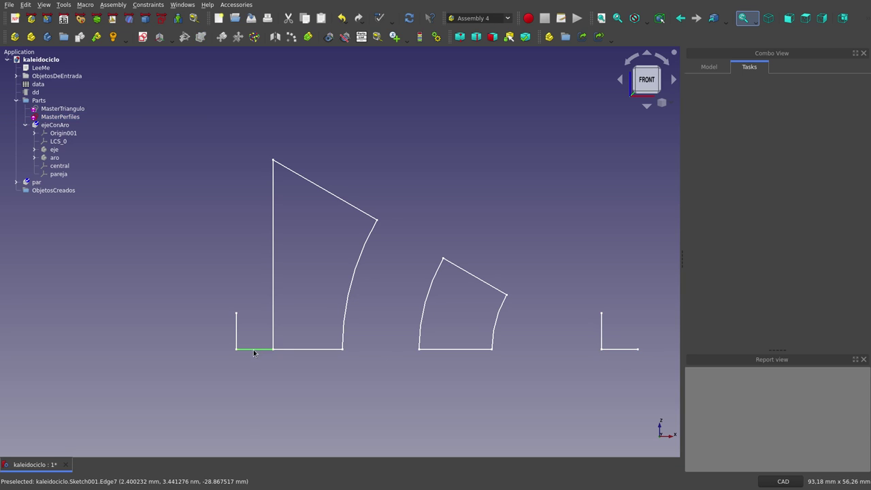
left_click(233, 337)
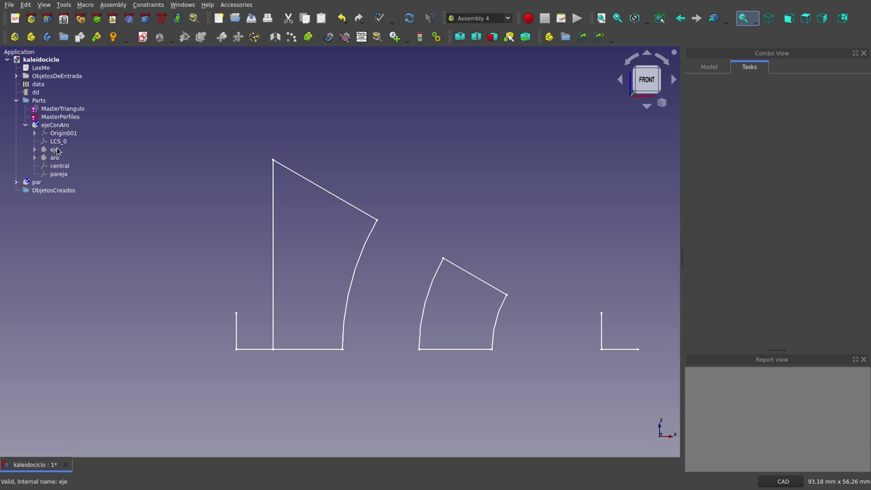
Show the eje axle and aro ring solids and view them from slightly above.
left_click(55, 125)
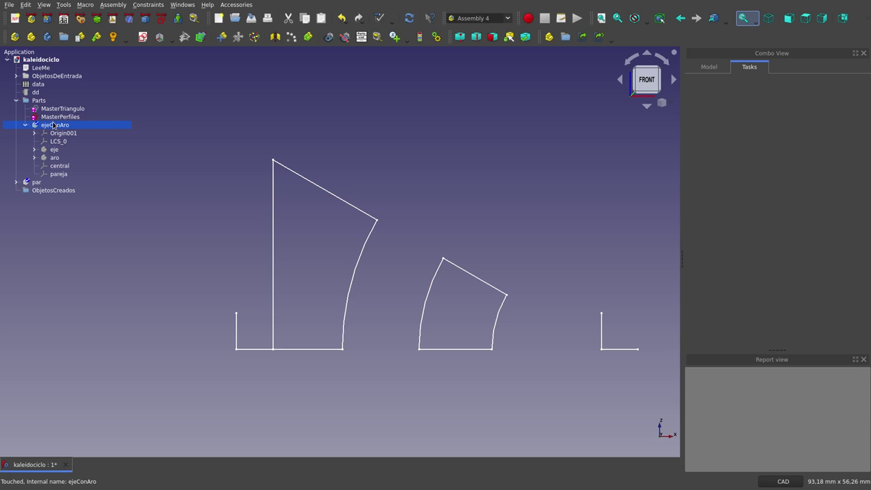
key("space")
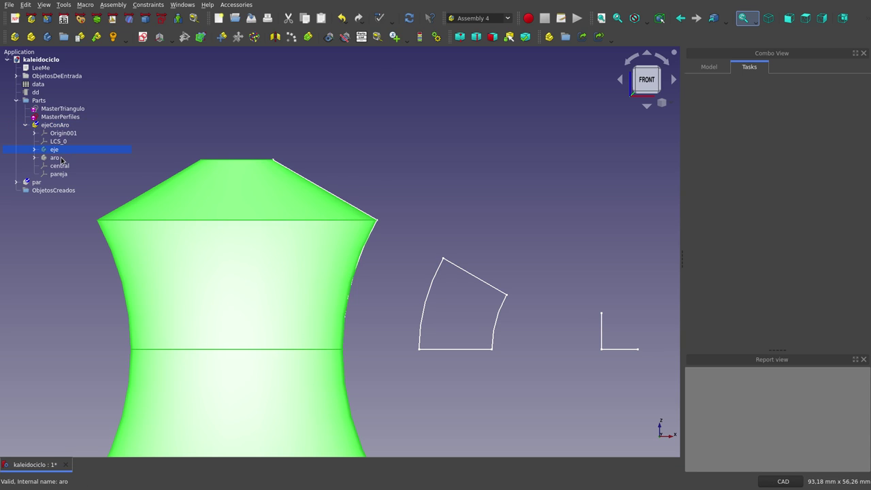
scroll(347, 175, "down", 1)
scroll(346, 174, "down", 1)
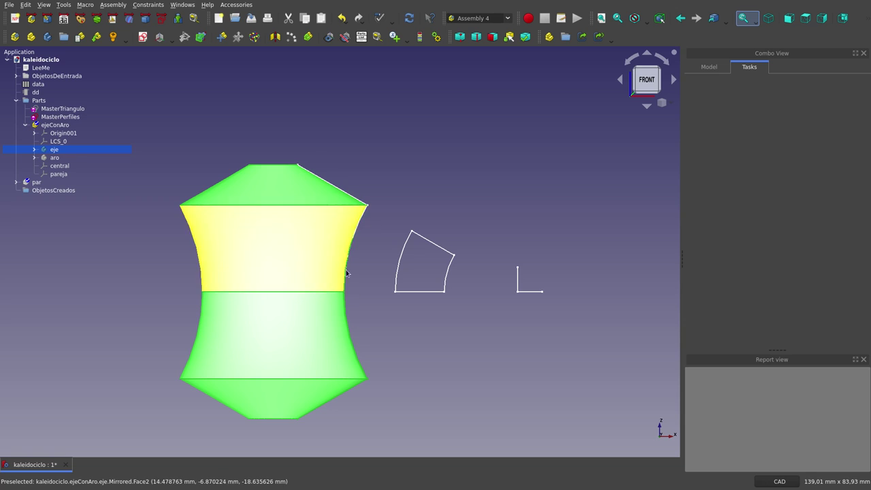
left_click(55, 158)
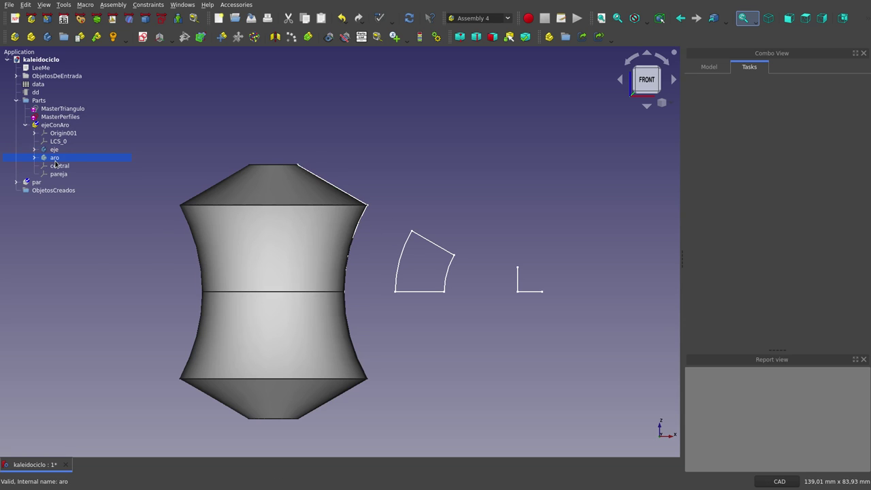
key("space")
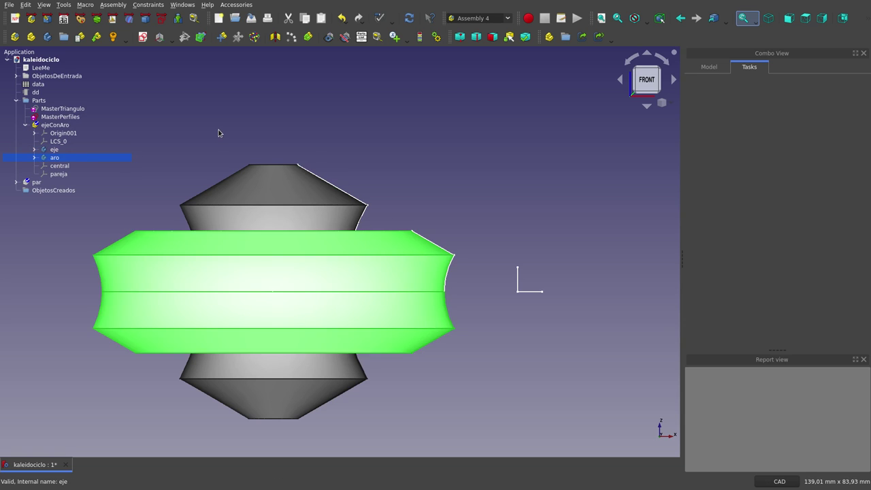
left_click(348, 132)
middle_click_drag(352, 127, 344, 123)
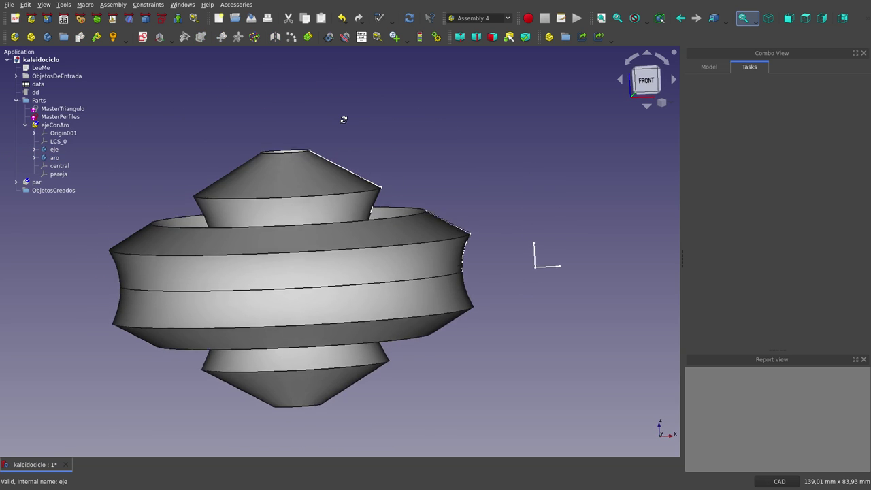
mouse_move(311, 193)
middle_mouse_down()
mouse_move(305, 184)
mouse_move(310, 191)
middle_mouse_up()
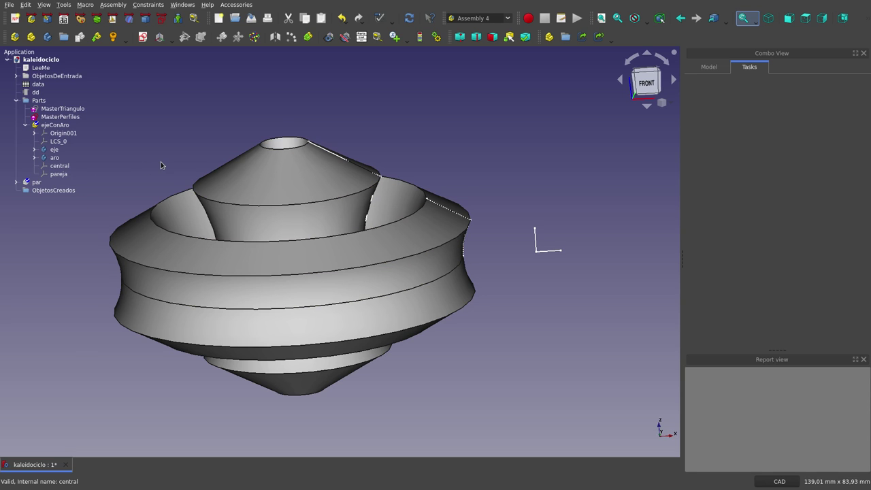
Hide both the eje and aro solids together.
left_click(57, 151)
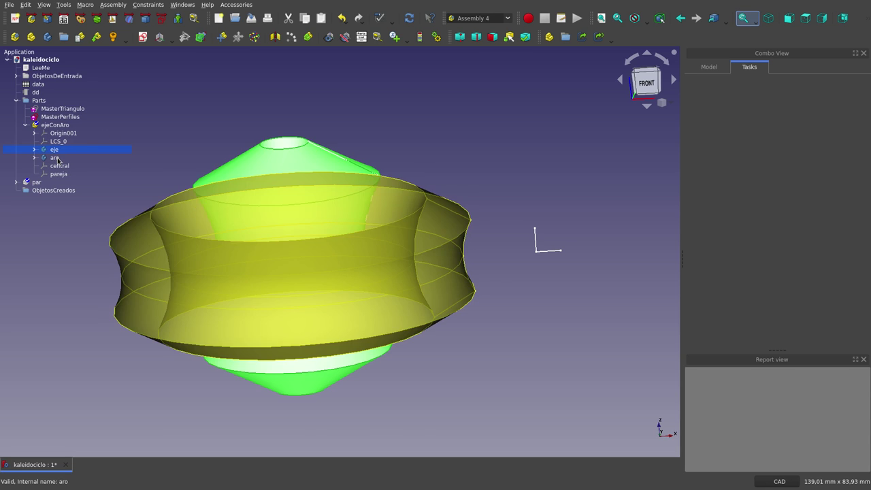
left_click(58, 159, "ctrl")
key("space")
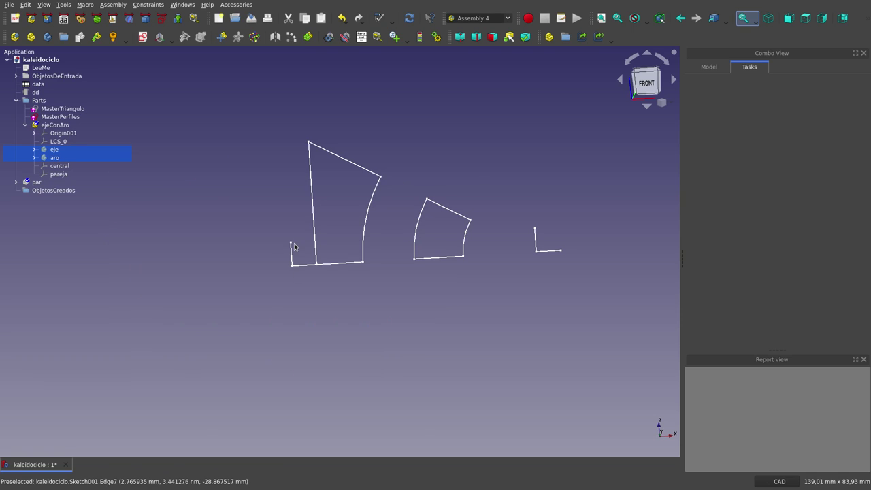
Switch to the front view and show the eje and aro solids again.
key("1")
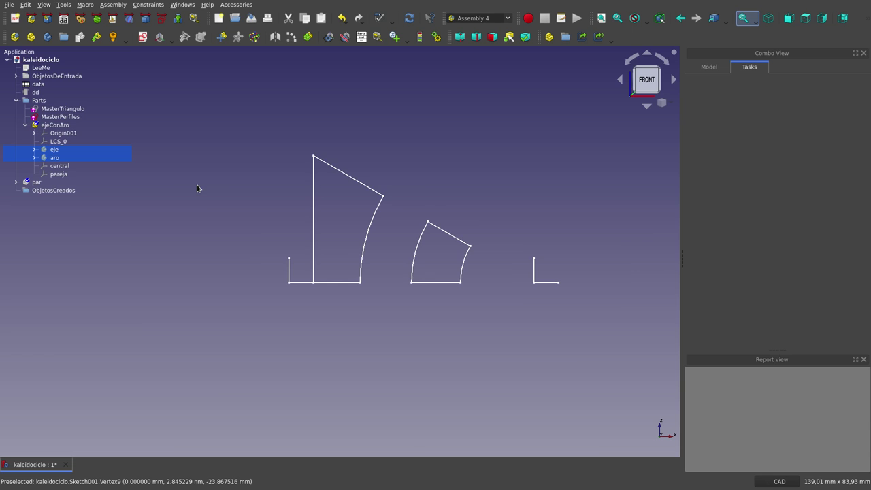
key("space")
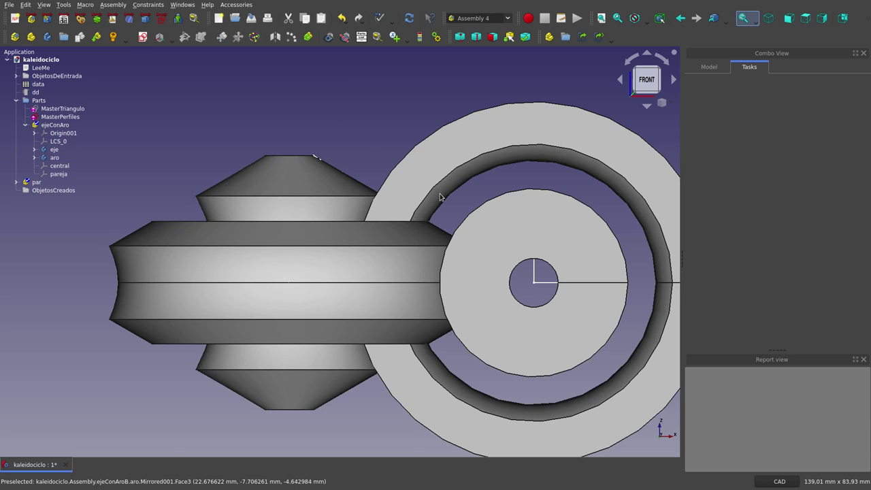
middle_click_drag(545, 275, 543, 270)
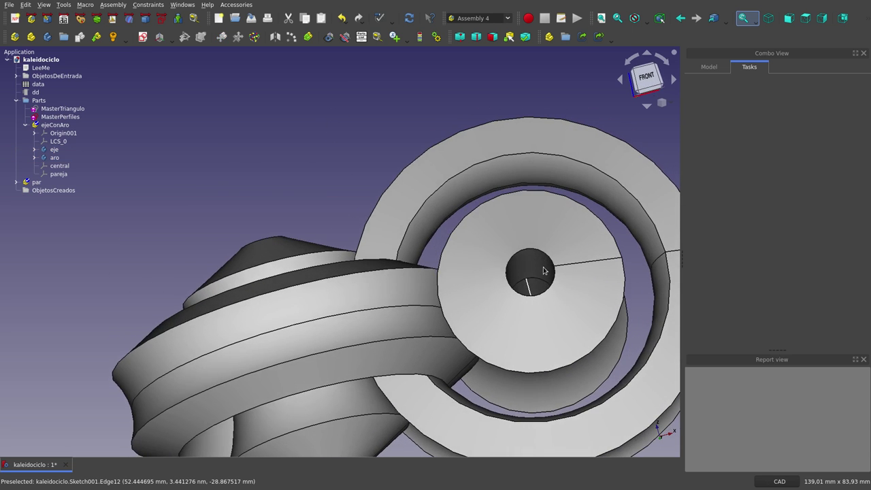
key("1")
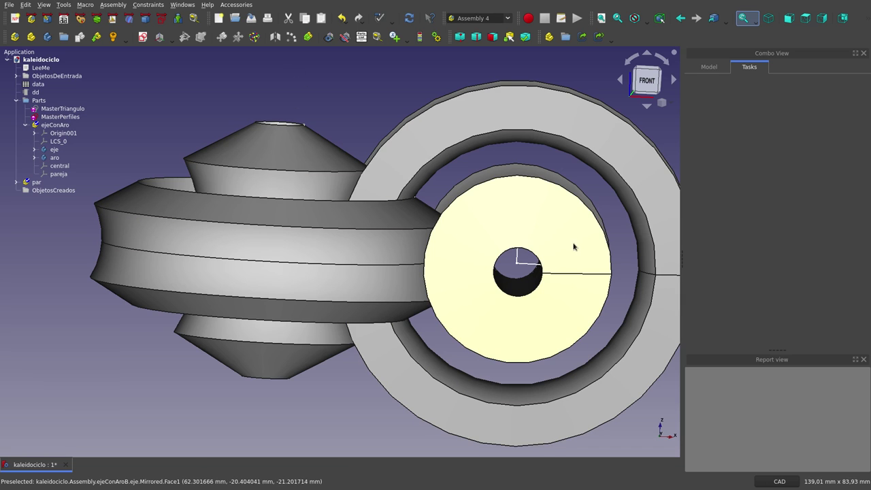
Hide the axle and ring solids, then show them again via the ejeConAro part.
left_click(402, 274)
key("space")
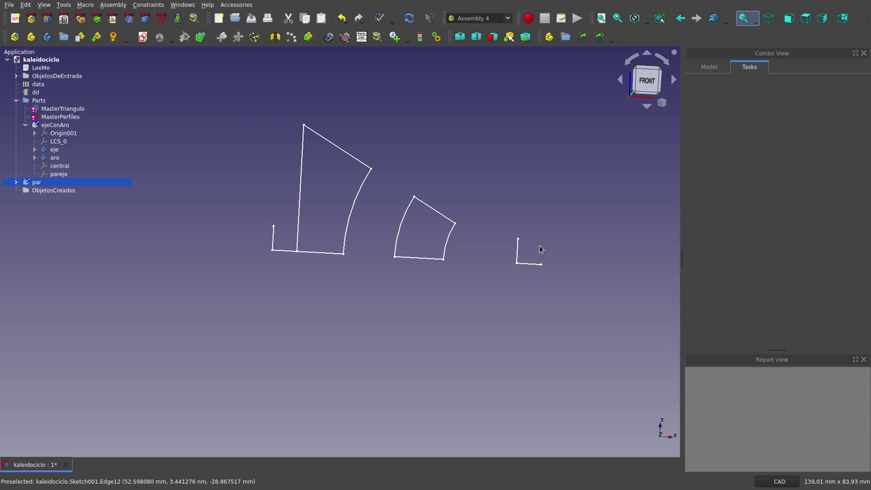
left_click(59, 166)
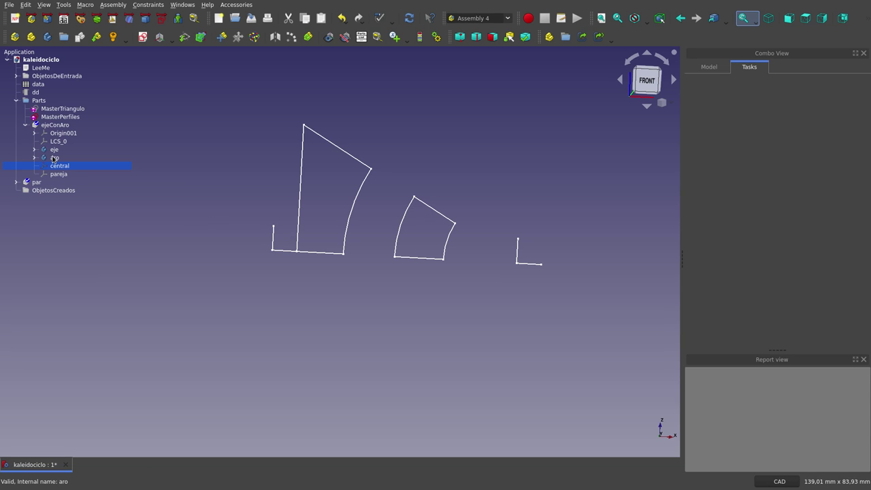
left_click(53, 125)
key("space")
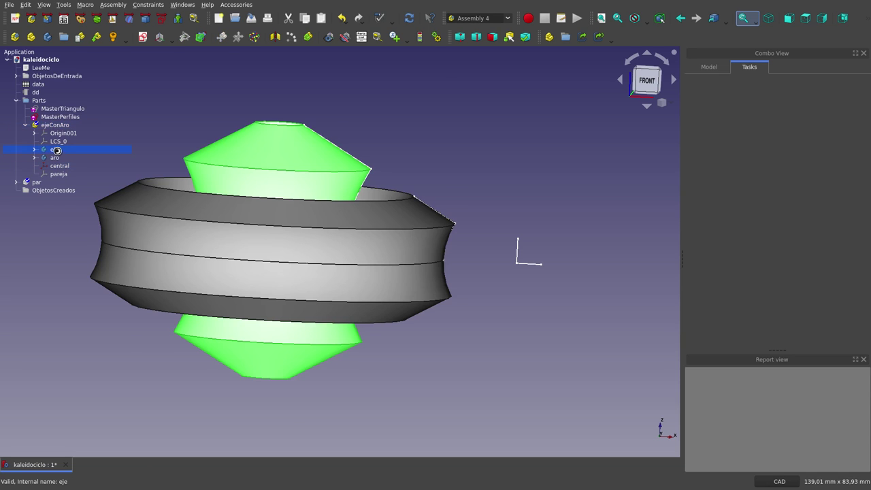
Activate the eje body in Part Design and hide the eje and aro solids.
double_click(56, 150)
left_click(34, 149)
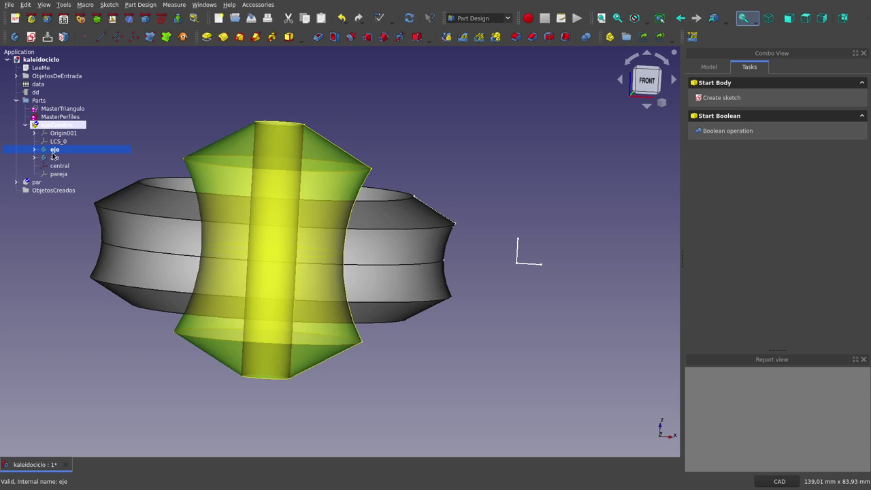
key("space")
left_click(54, 157)
key("space")
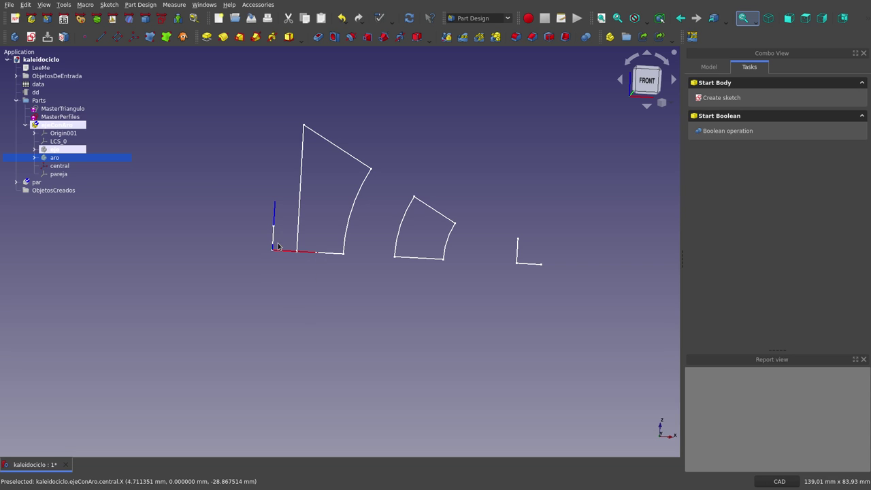
middle_click_drag(306, 301, 263, 307)
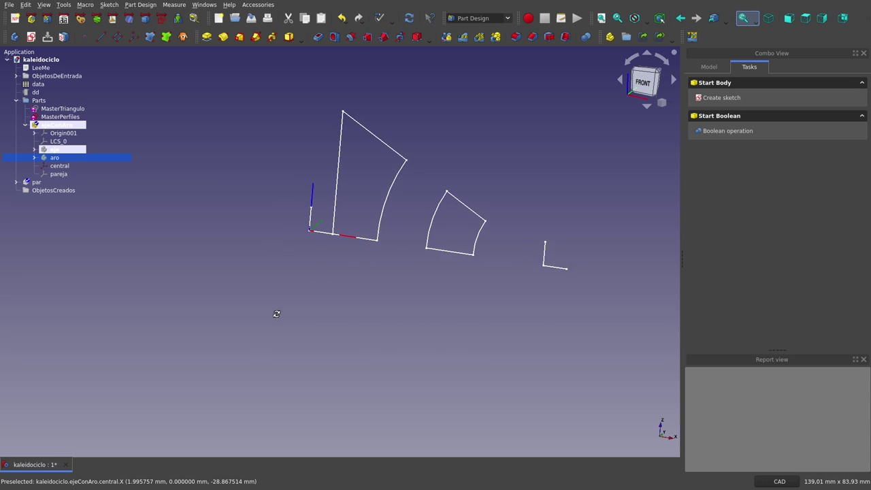
Select pareja, zoom out, and expand par to list ejeConAroA and ejeConAroB.
left_click(59, 174)
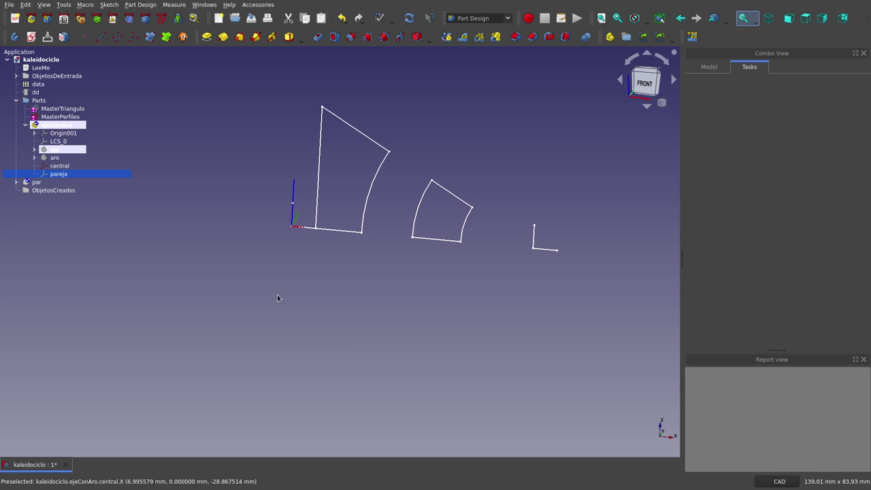
left_click(351, 353)
mouse_move(377, 337)
middle_mouse_down()
mouse_move(371, 347)
mouse_move(385, 286)
mouse_move(381, 336)
middle_mouse_up()
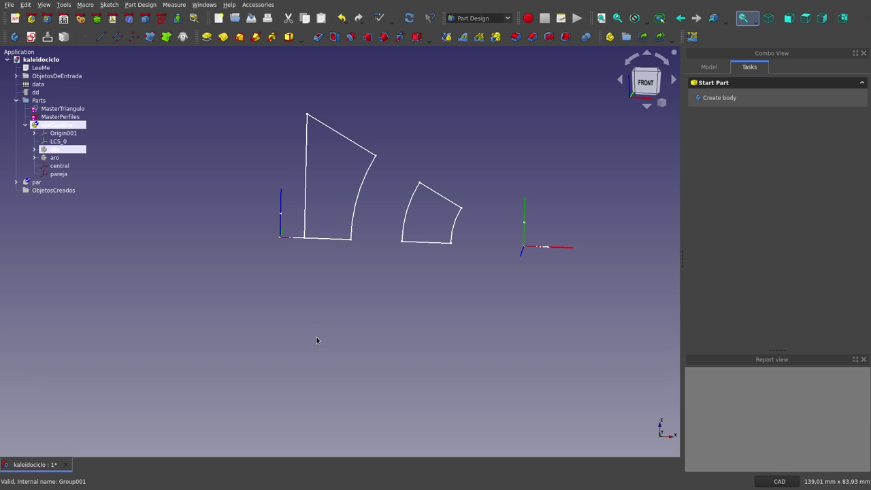
scroll(313, 337, "down", 1)
scroll(313, 337, "down", 1)
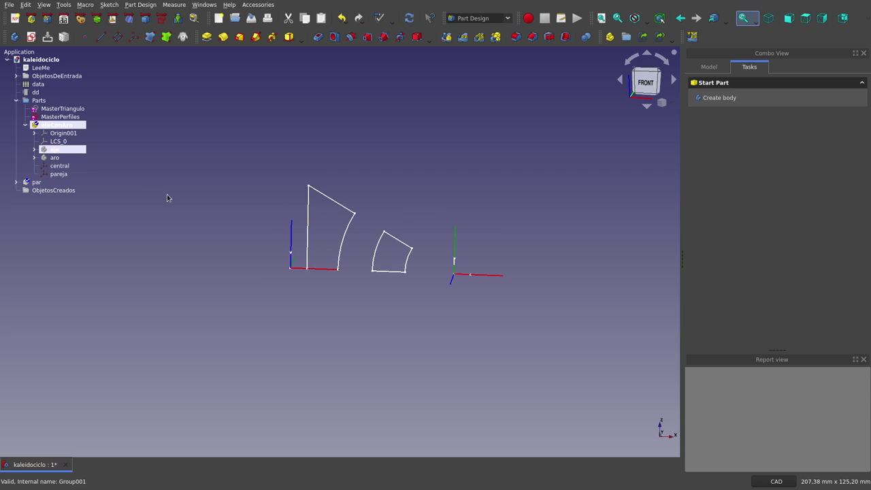
left_click(38, 182)
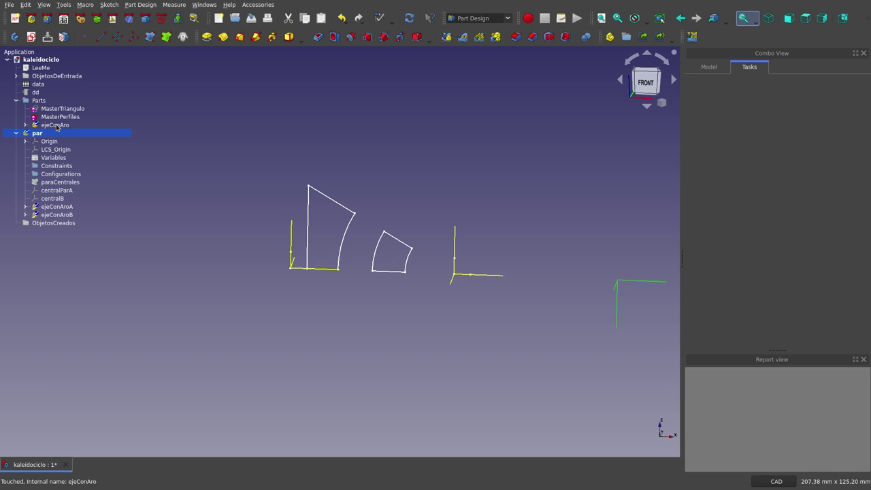
Select the MasterTriangulo sketch, zoom out, and set the front view.
left_click(25, 124)
left_click(60, 166)
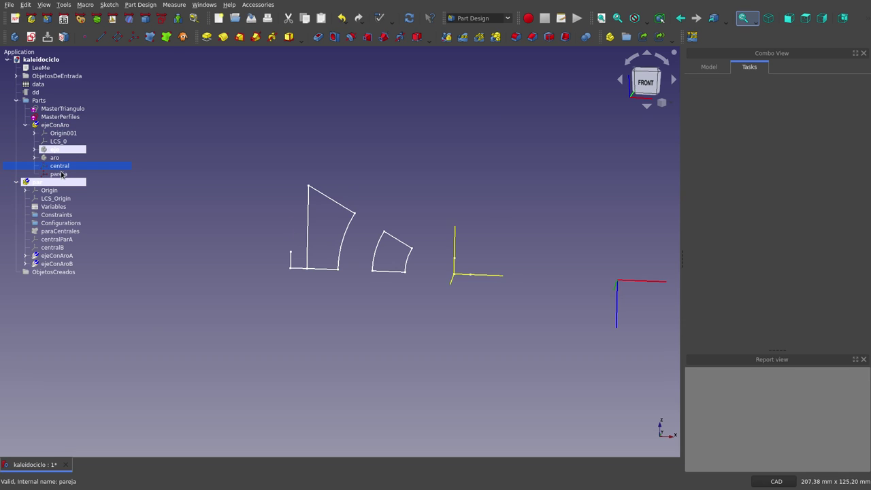
left_click(60, 174)
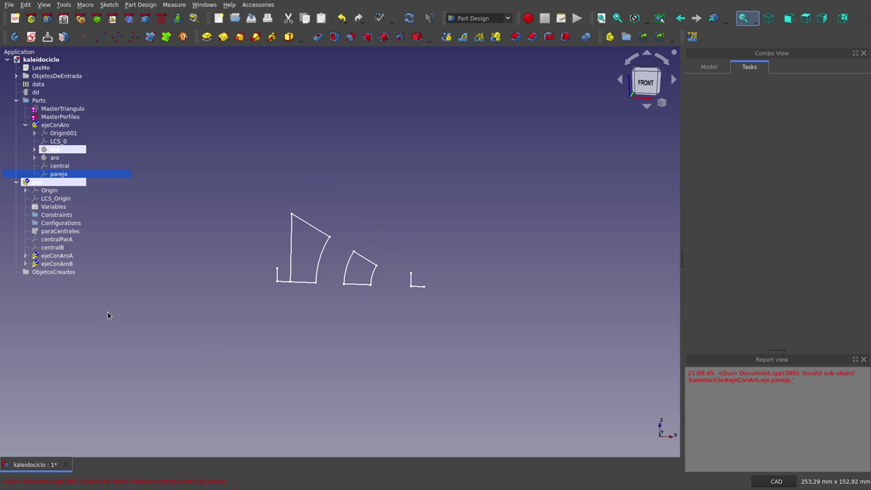
left_click(59, 110)
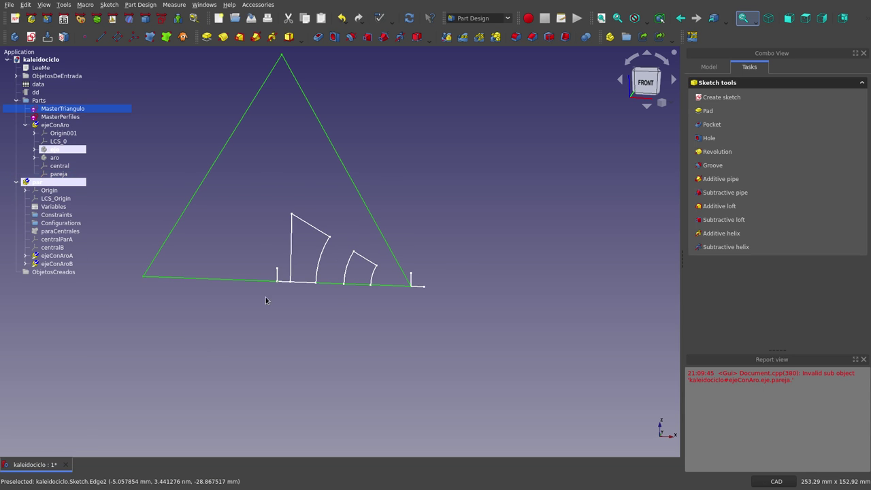
scroll(367, 361, "down", 2)
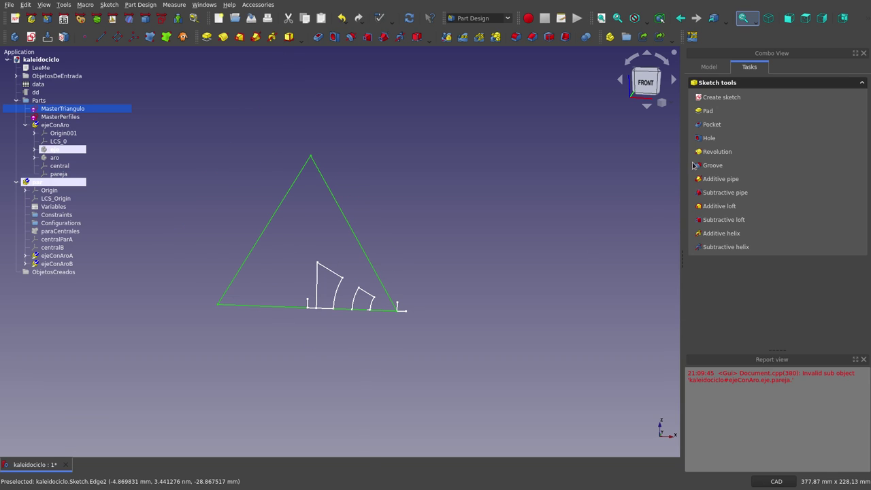
left_click(789, 18)
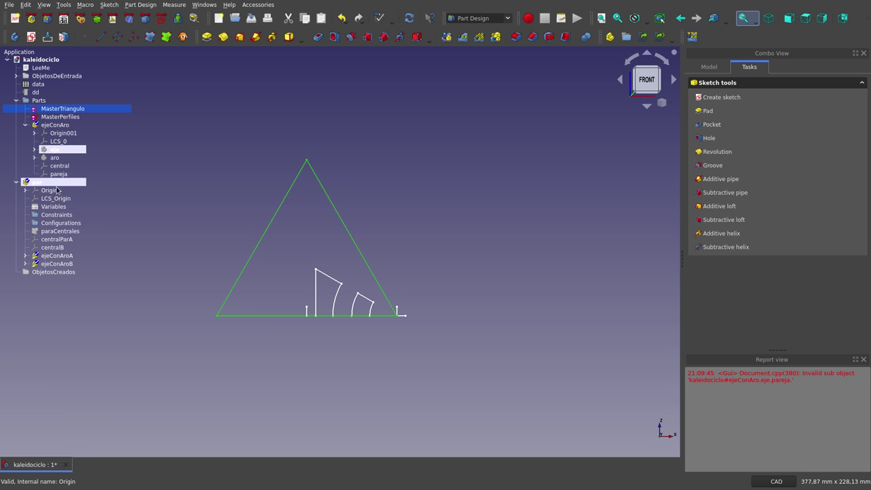
Make par the active assembly and inspect the central coordinate system.
double_click(38, 183)
left_click(58, 166)
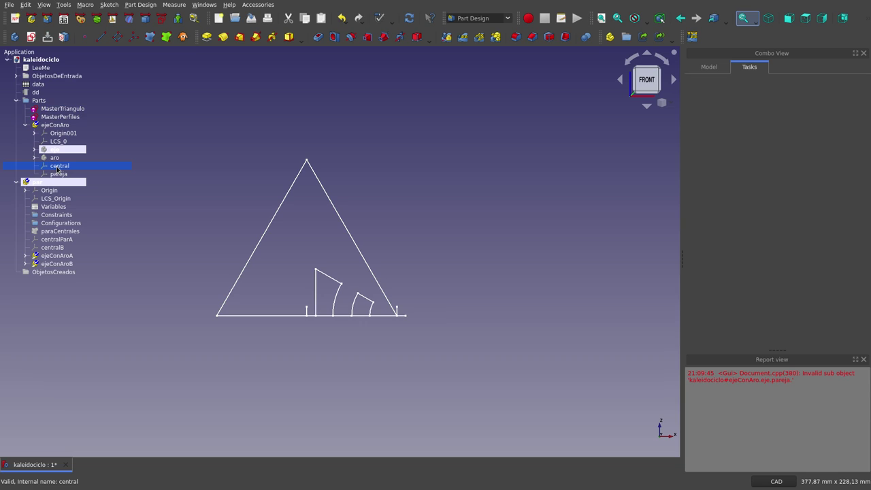
left_click(59, 126)
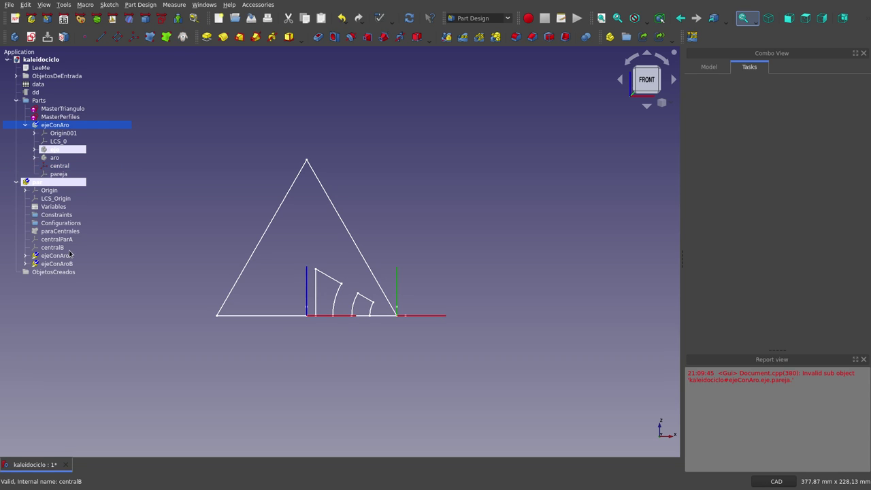
left_click(59, 167)
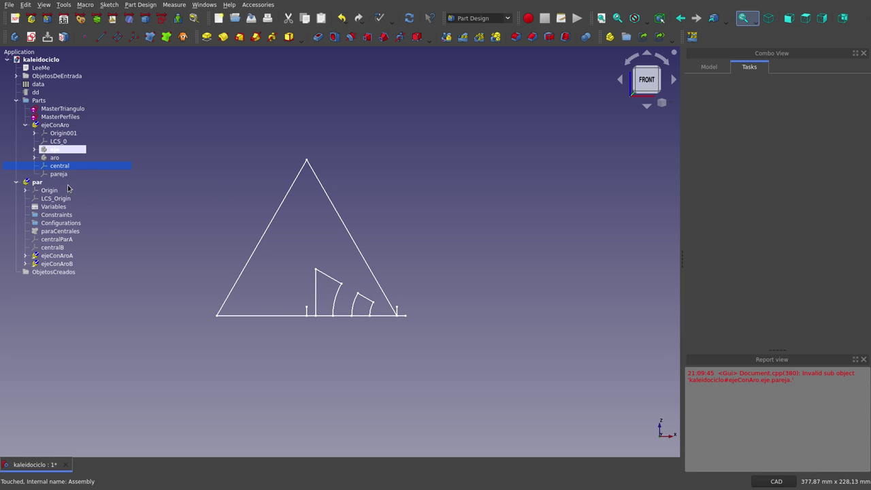
scroll(313, 316, "up", 2)
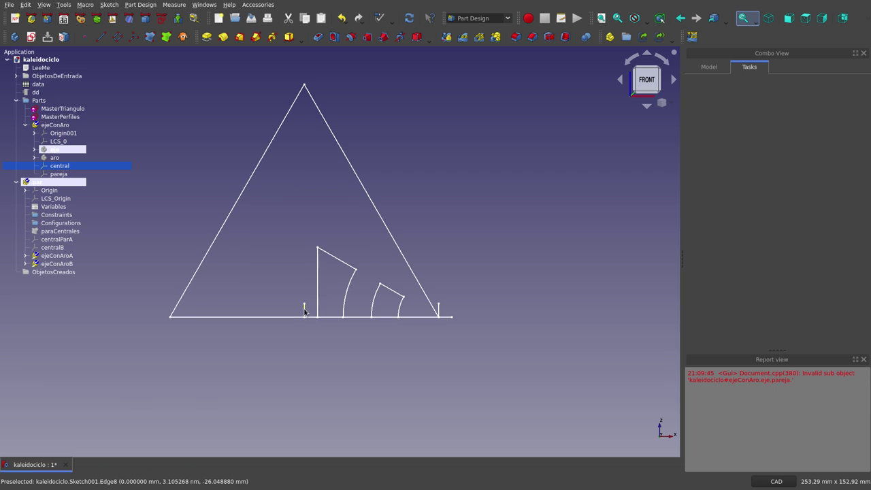
Hide the MasterTriangulo sketch and clear the error from the Report view.
left_click(58, 109)
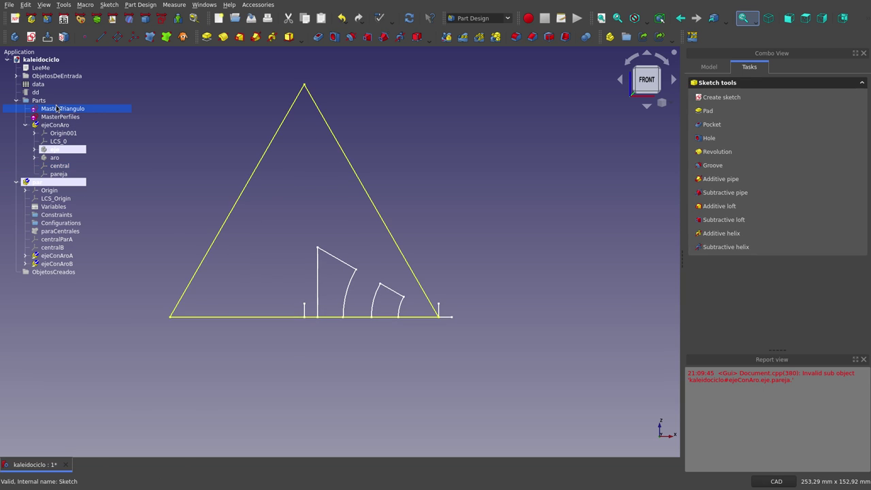
key("space")
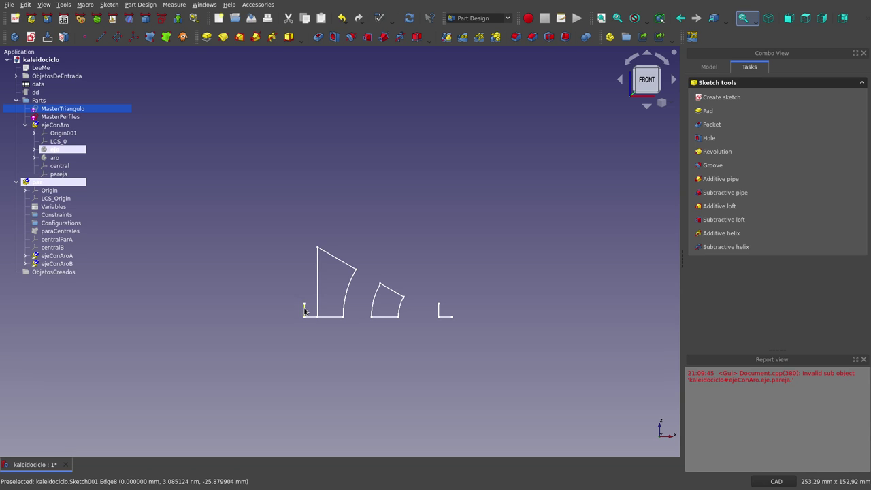
key("Down")
left_click(307, 318)
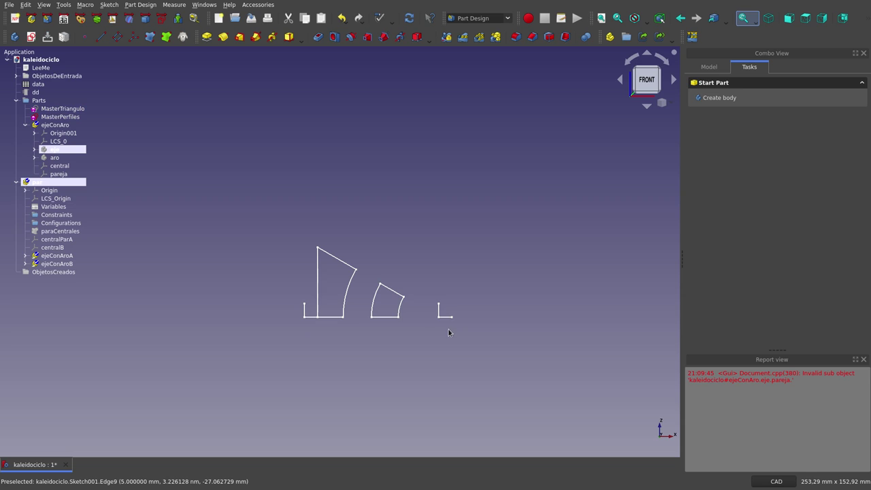
right_click(738, 406)
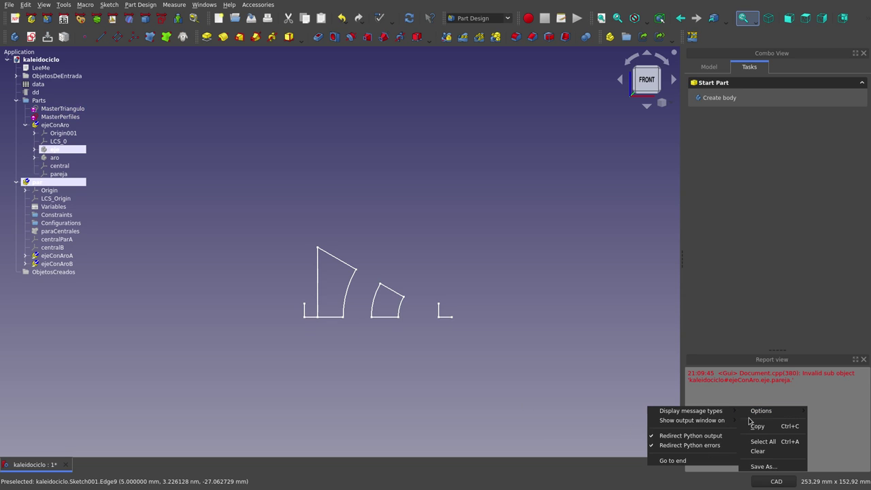
left_click(755, 451)
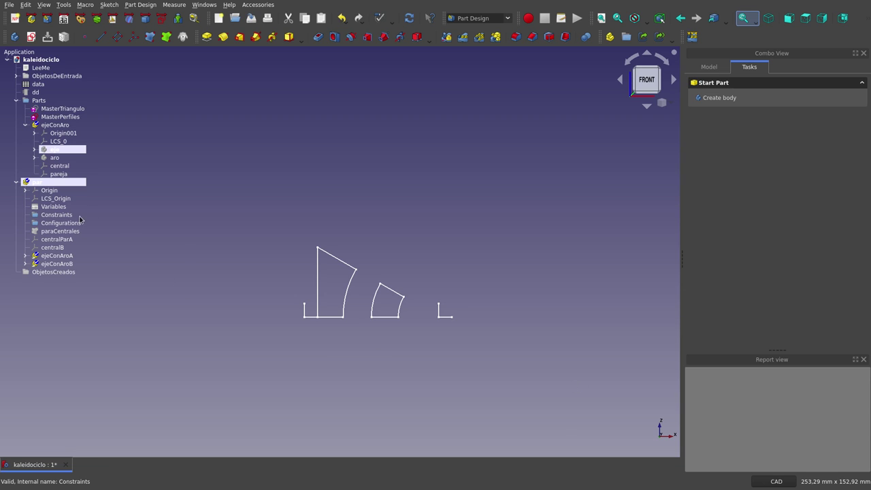
Hide the paraCentrales sketch, leaving only the coordinate-axis reference visible.
left_click(61, 232)
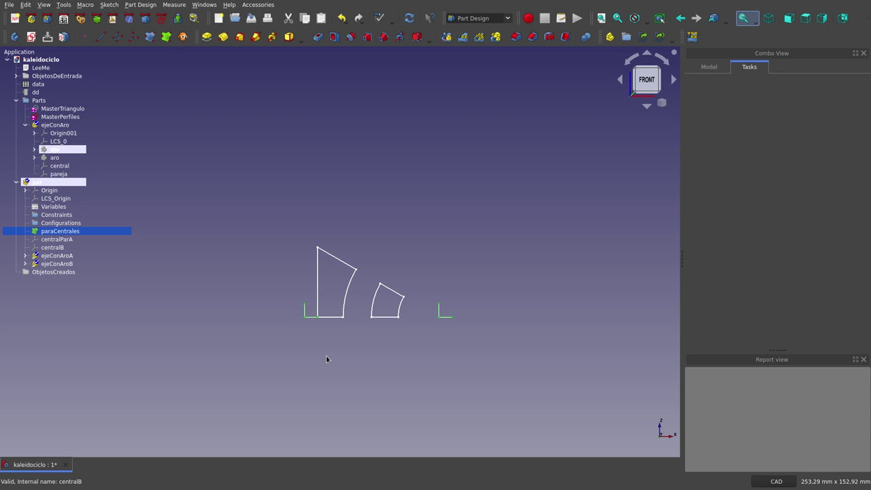
left_click(60, 117)
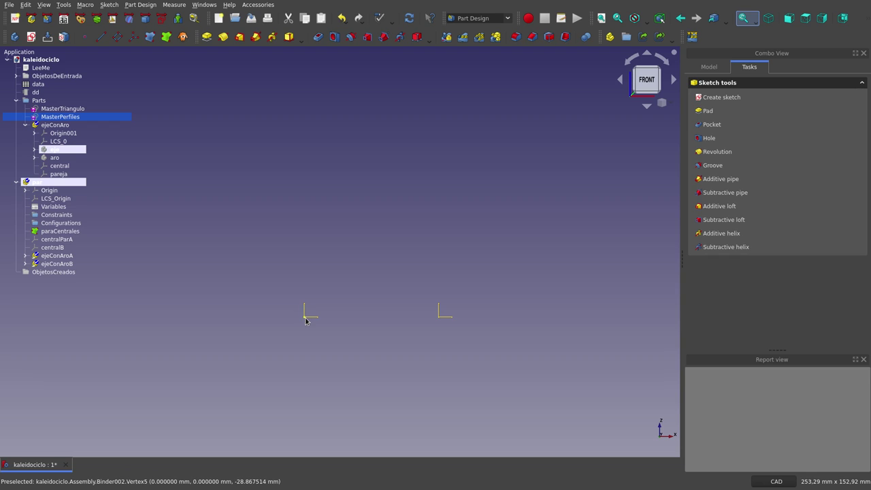
scroll(305, 317, "up", 5)
scroll(303, 317, "up", 3)
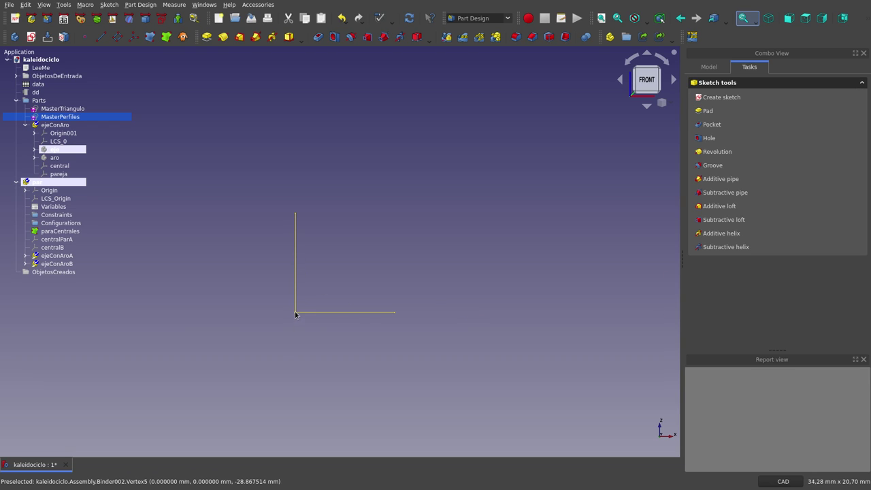
left_click(63, 239)
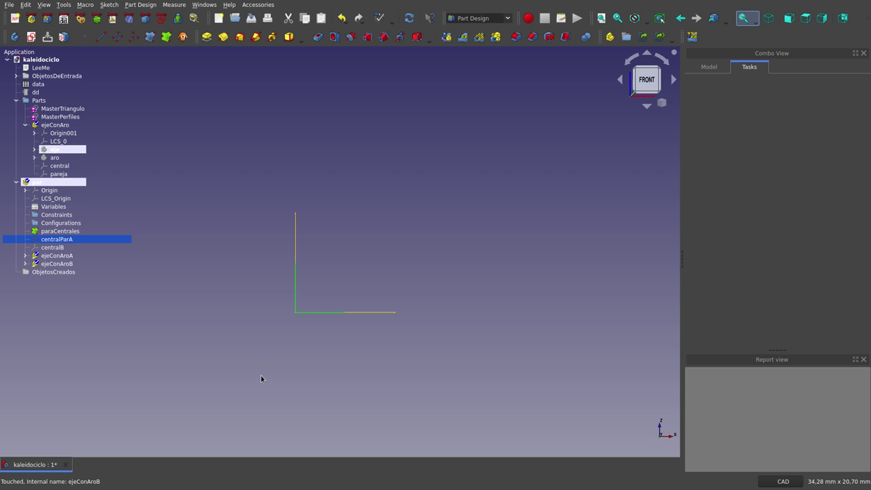
scroll(261, 375, "down", 5)
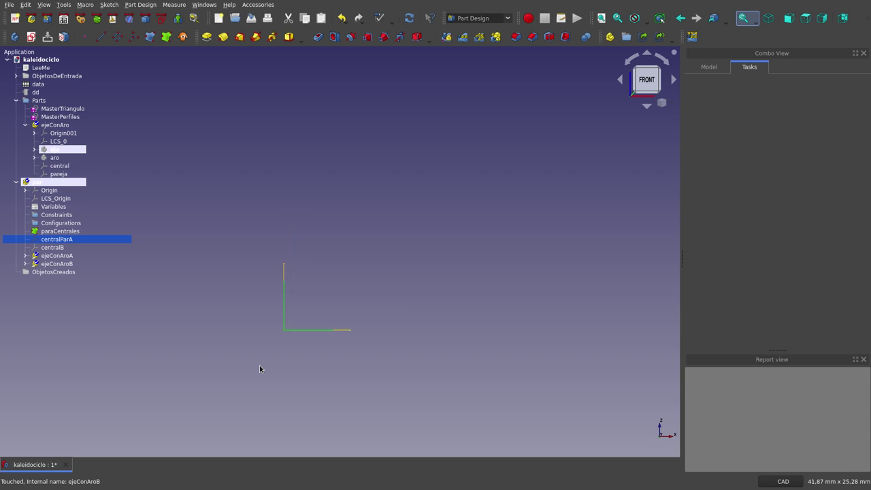
left_click(298, 374)
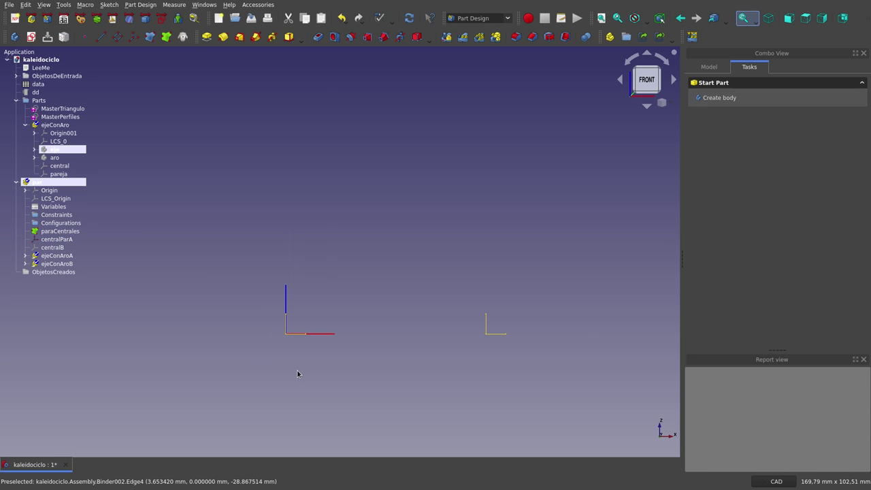
left_click(71, 232)
key("space")
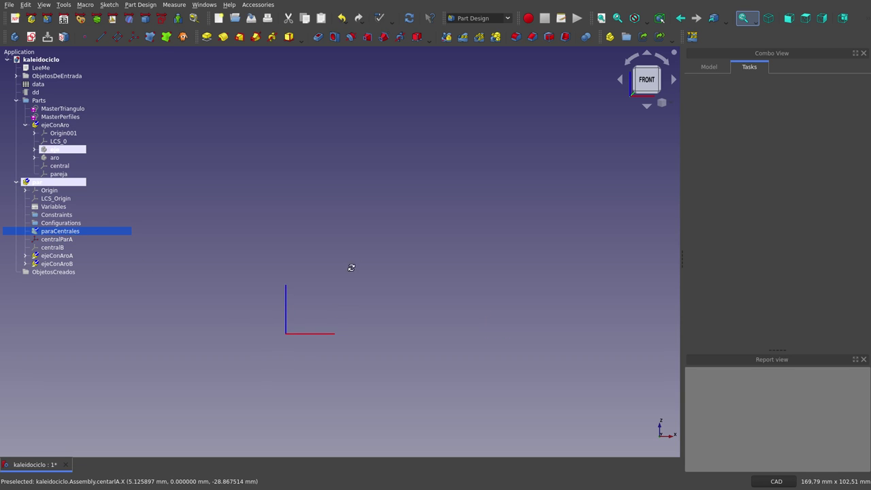
middle_click_drag(350, 268, 330, 286)
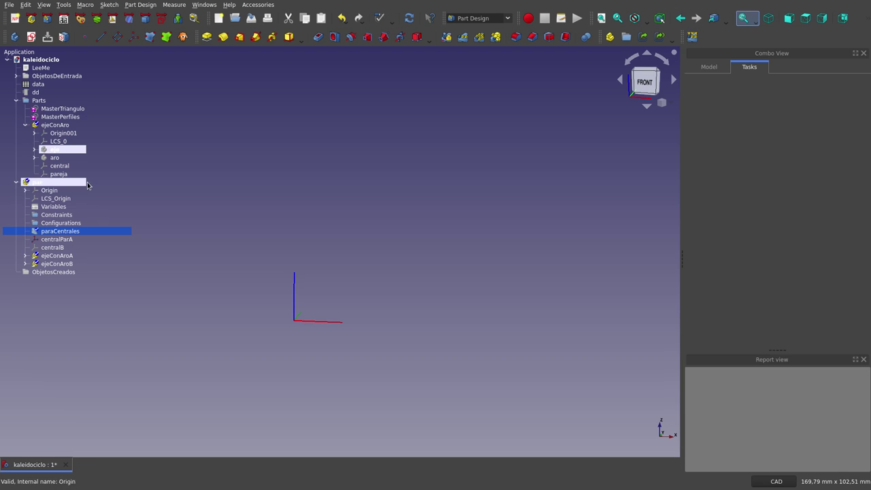